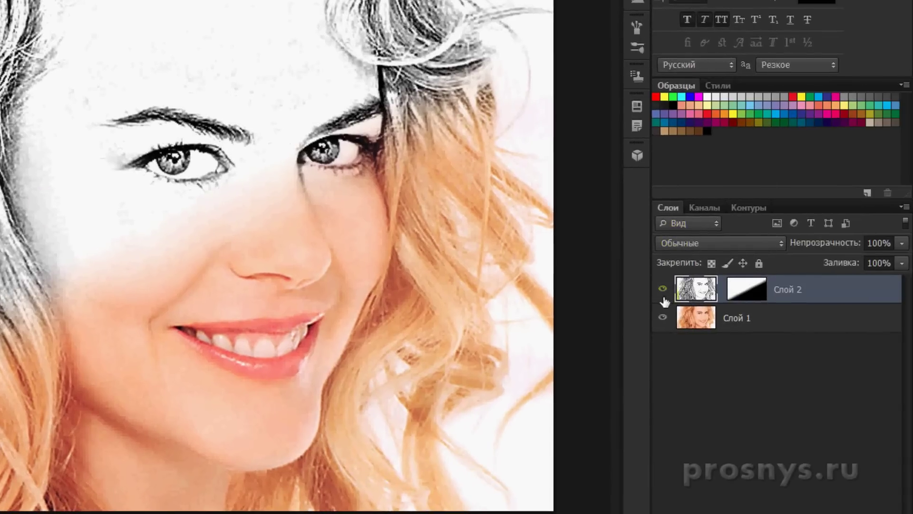
Preview the image without Слой 2, delete that layer's existing mask and add a new blank layer mask to it
click(662, 289)
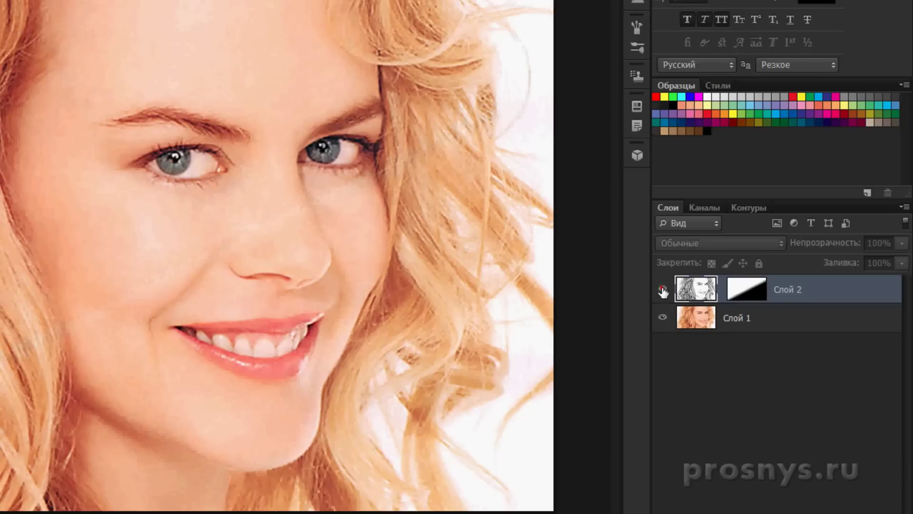
click(663, 289)
right_click(749, 291)
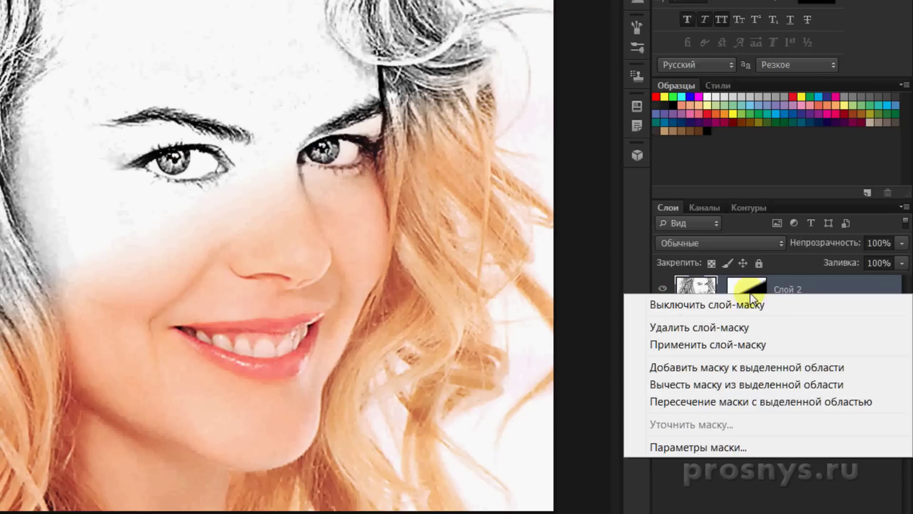
click(722, 327)
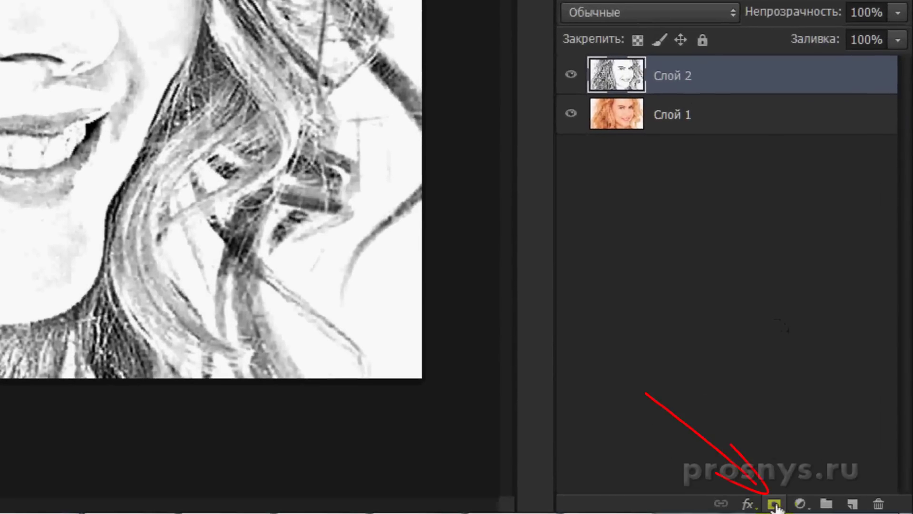
click(774, 504)
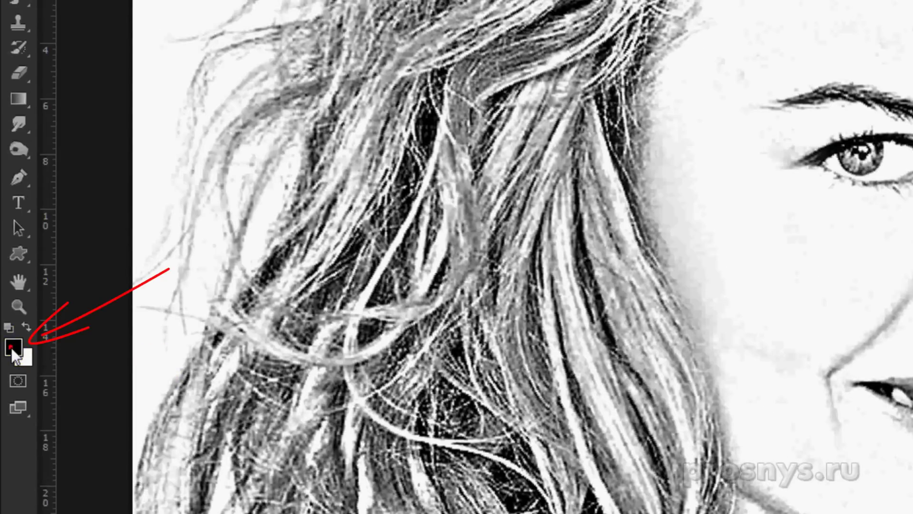
Set the foreground colour to black (000000) and prepare the Gradient tool with the "От основного к прозрачному" preset
click(14, 352)
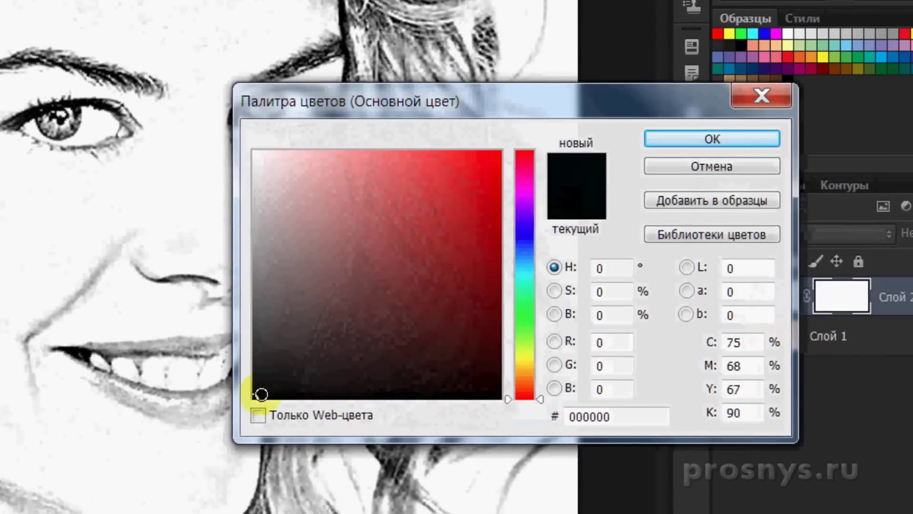
click(712, 141)
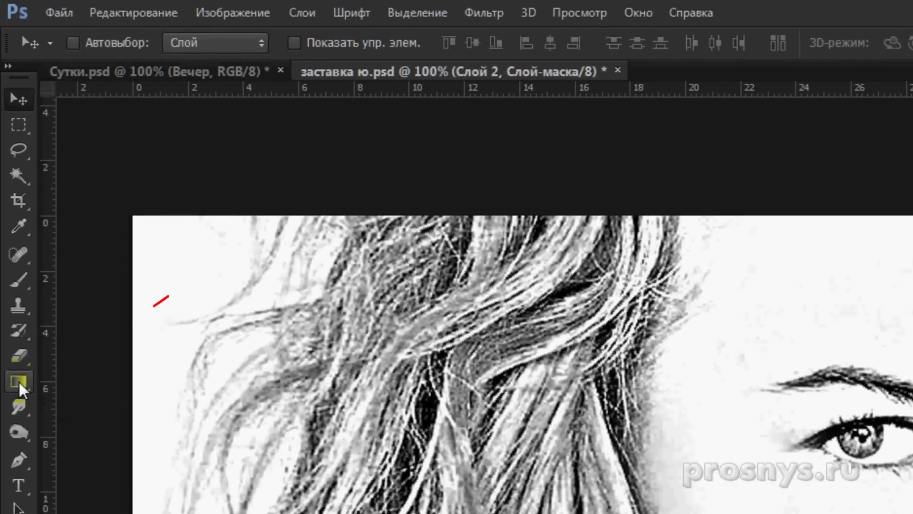
click(18, 381)
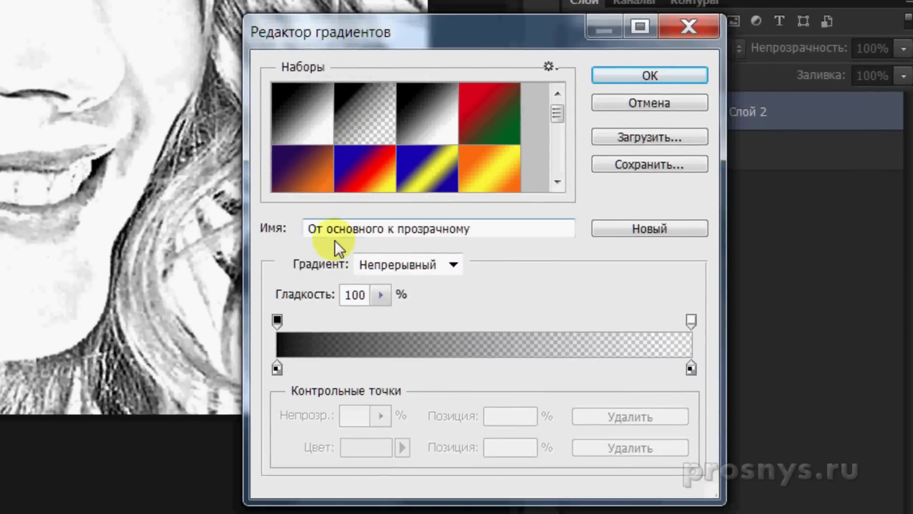
click(655, 77)
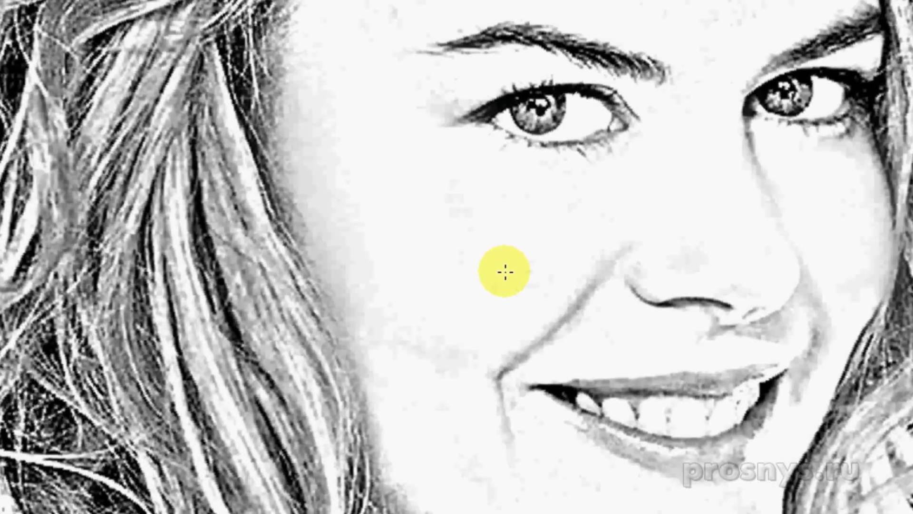
Try gradients of different lengths and directions across the portrait on the mask of Слой 2, undoing each one
click(491, 275)
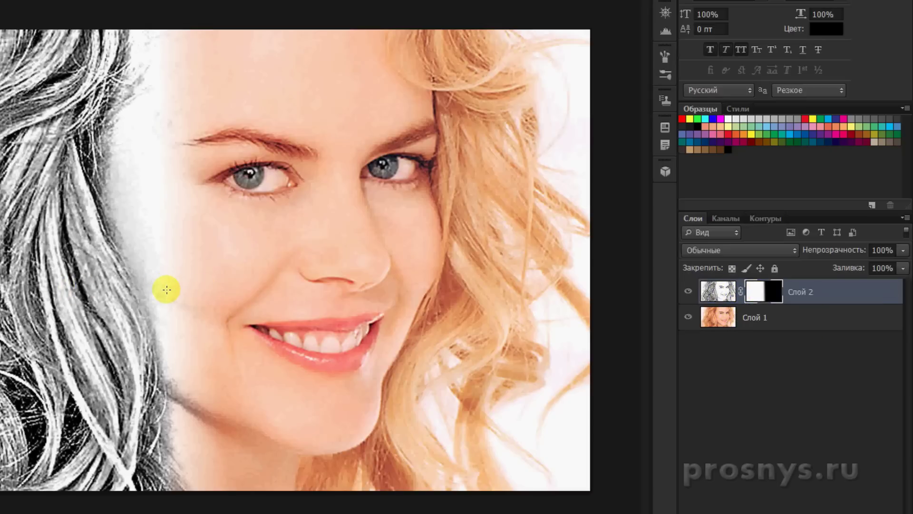
key(ctrl+z)
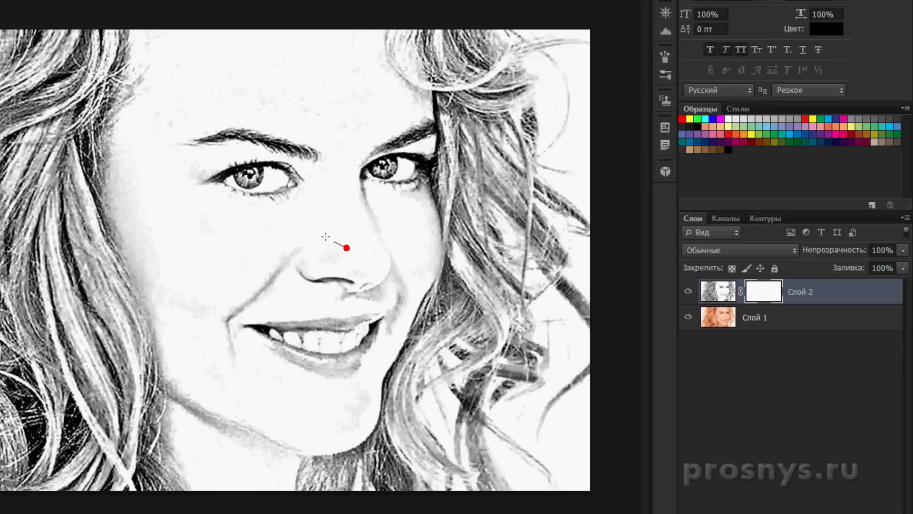
click(316, 231)
drag(347, 248, 348, 248)
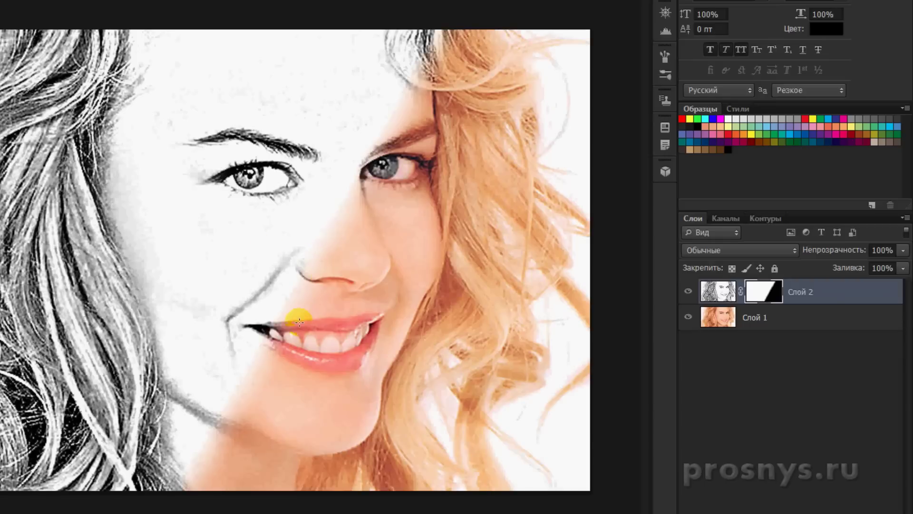
key(ctrl+z)
mouse_move(449, 249)
mouse_down()
mouse_move(47, 248)
mouse_move(72, 356)
mouse_up()
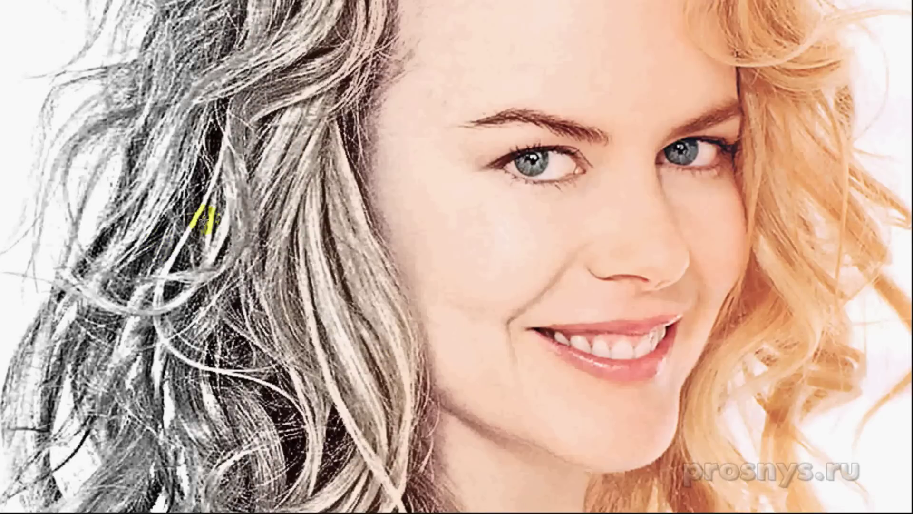
key(ctrl+z)
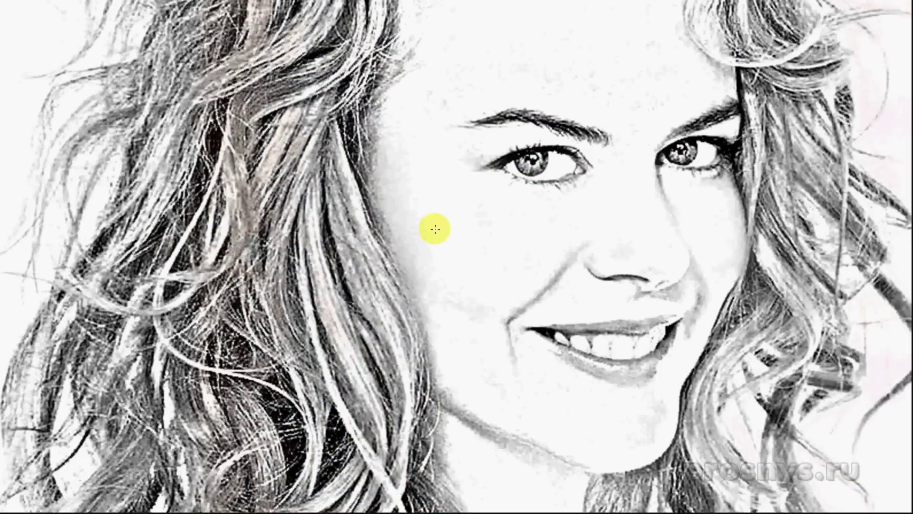
drag(415, 200, 529, 234)
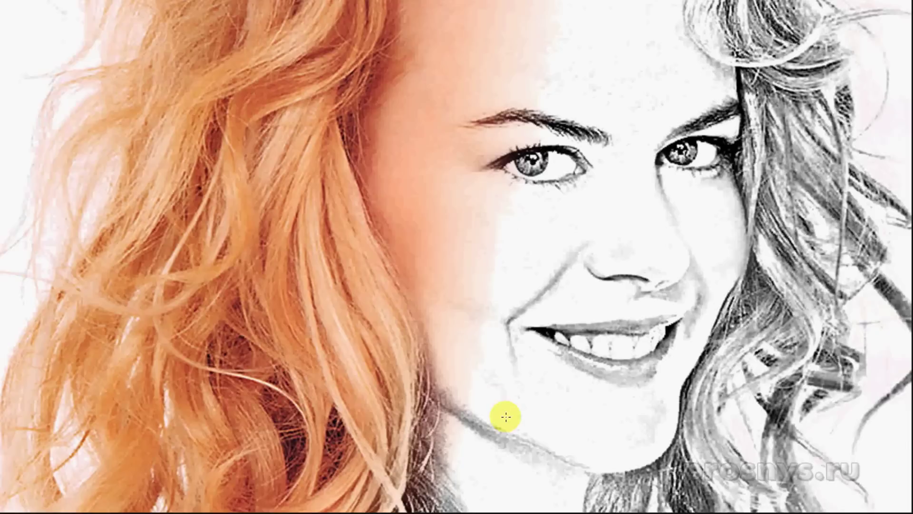
key(ctrl+z)
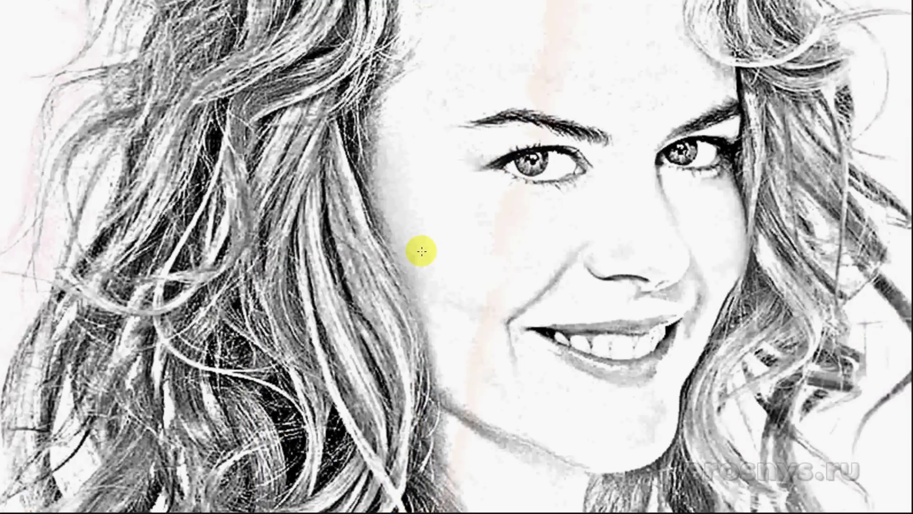
Draw a slightly slanted gradient from the edge of the hair across the cheek on the mask of Слой 2
drag(405, 230, 571, 278)
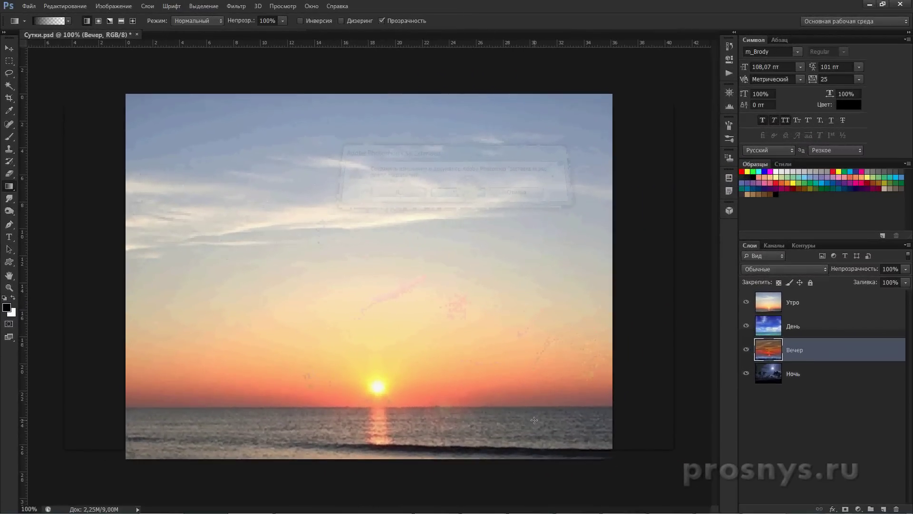
In Сутки.psd, hide the Утро, День and Вечер layers one by one to view the images beneath, and show all layers again
click(832, 303)
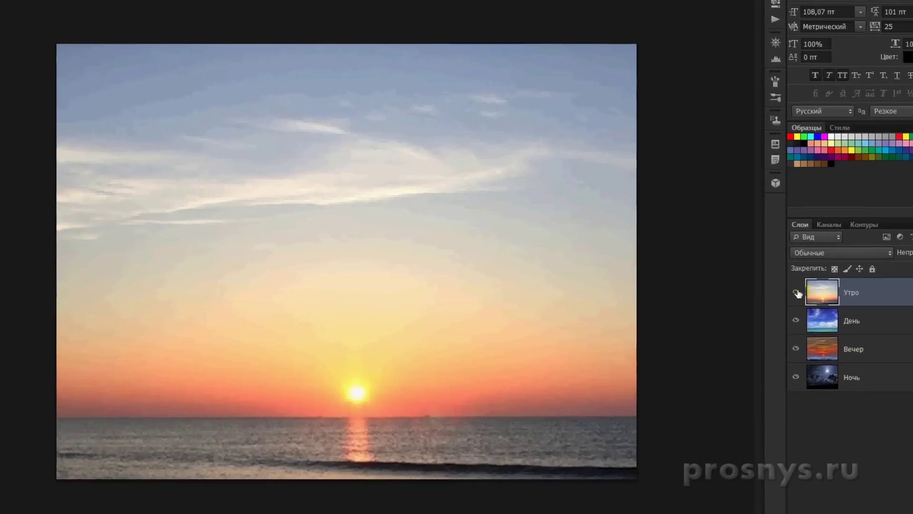
click(746, 302)
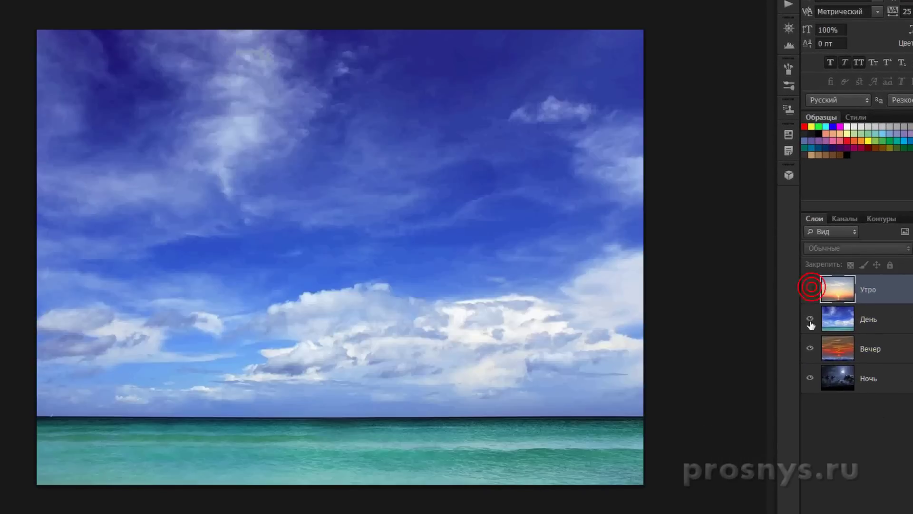
click(747, 326)
click(810, 347)
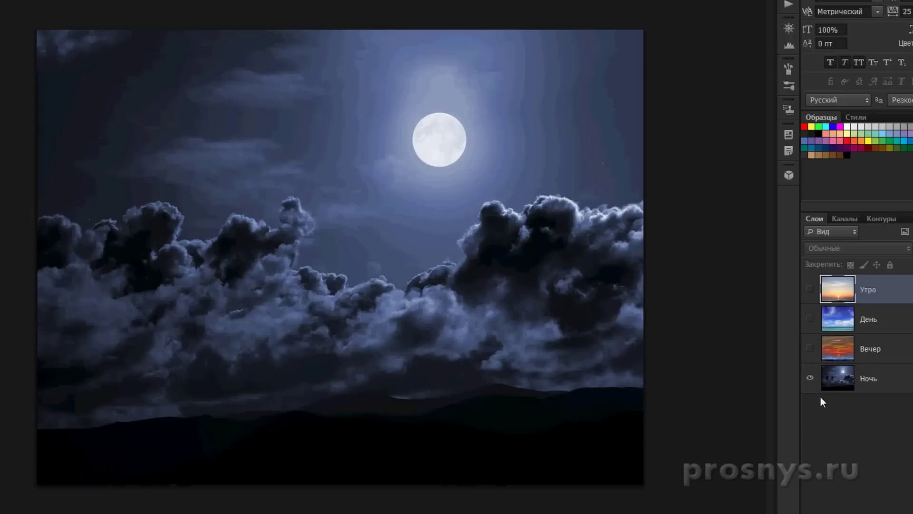
alt+click(811, 378)
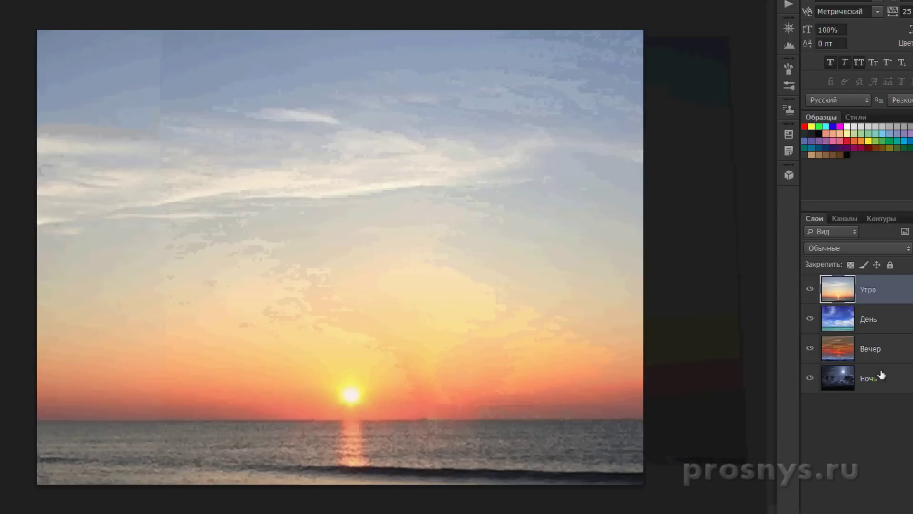
Extend the canvas to 400 percent of its width, anchored at the middle of the left edge, and fit the whole image in view
key(ctrl+alt+c)
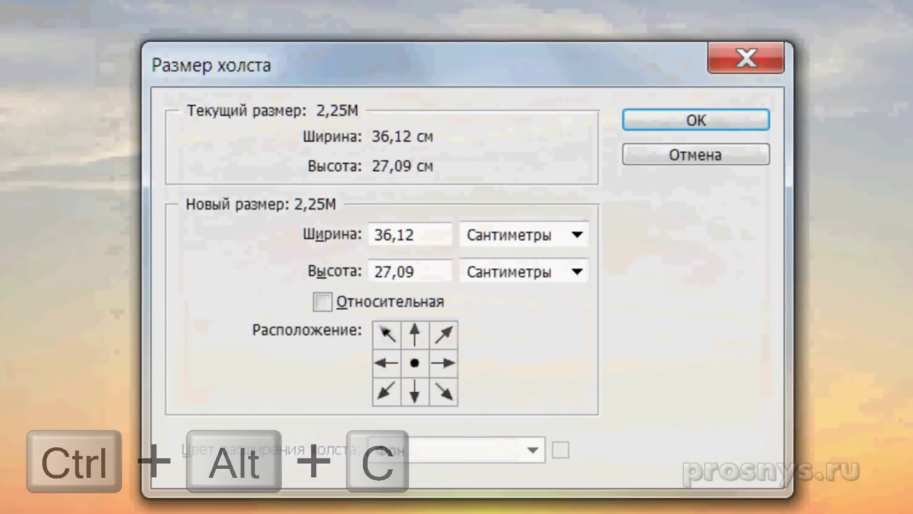
click(383, 363)
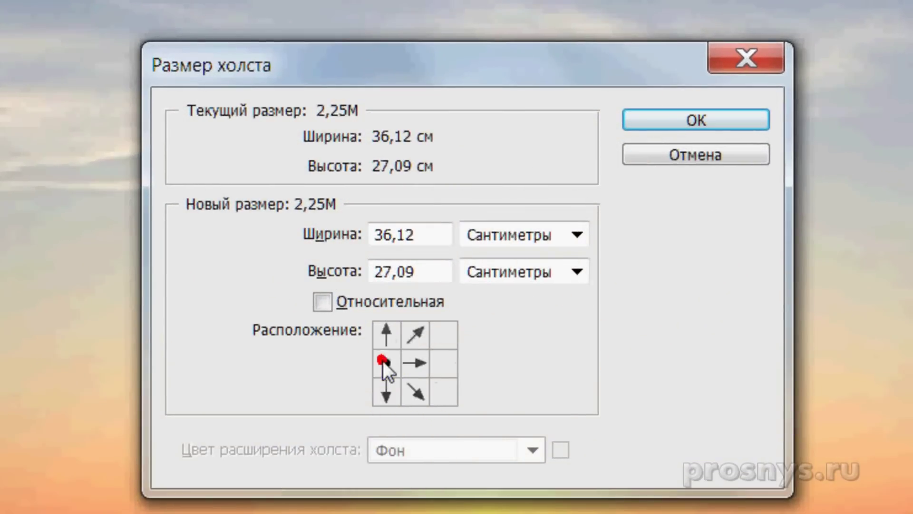
click(527, 233)
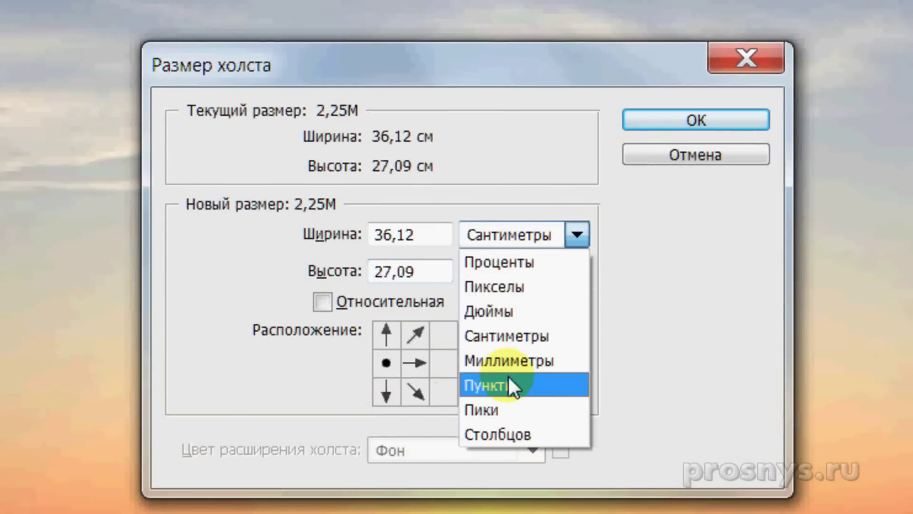
click(517, 257)
double_click(423, 234)
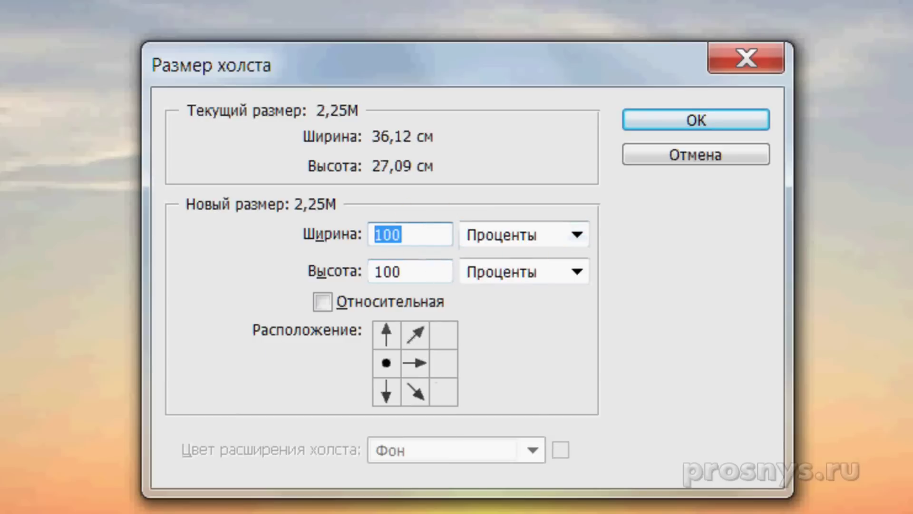
text(400)
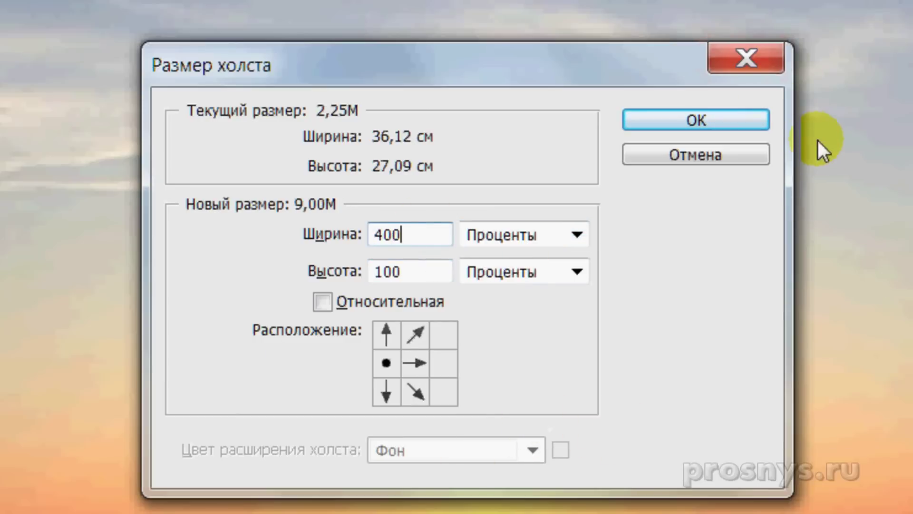
click(719, 122)
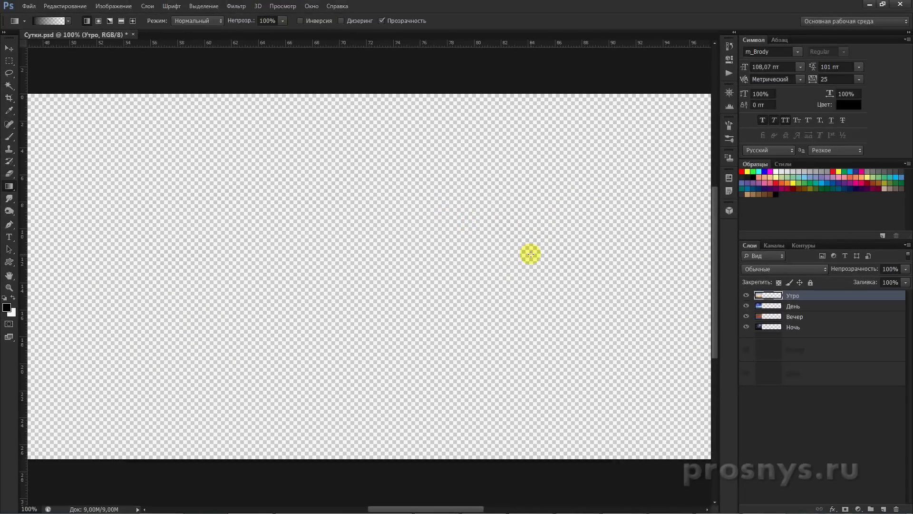
key(ctrl+0)
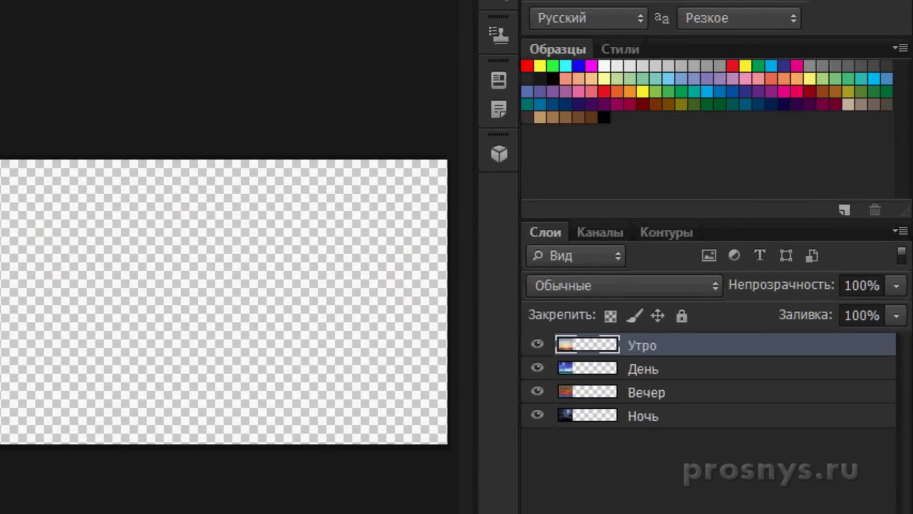
Duplicate the Ночь layer and move the copy to the top of the layer stack, above Утро
click(682, 417)
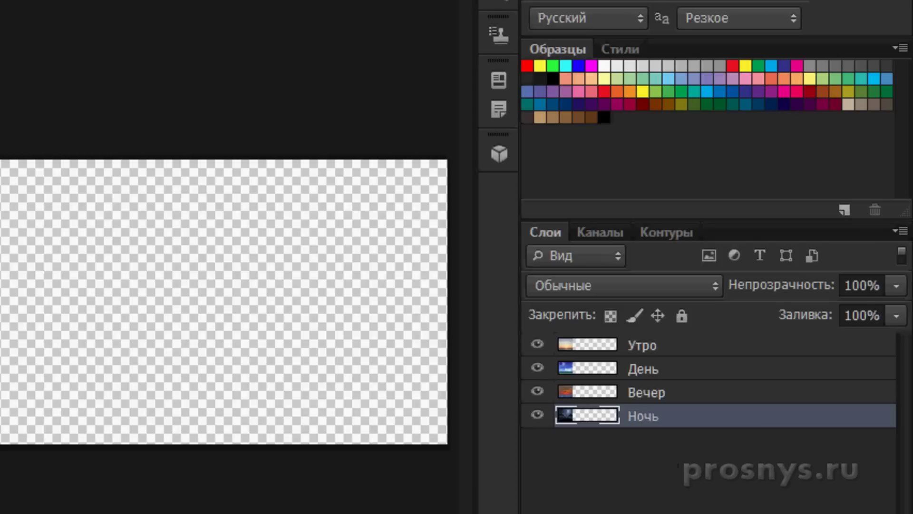
key(ctrl+j)
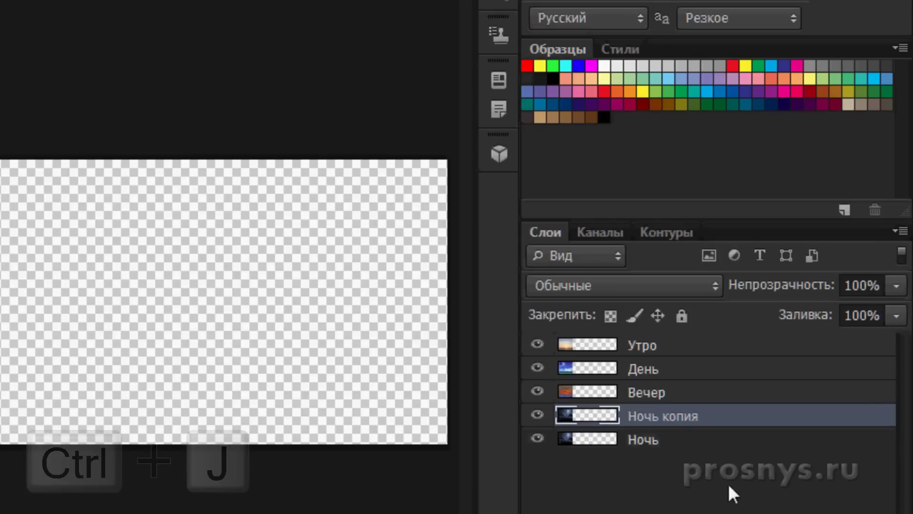
drag(700, 421, 705, 340)
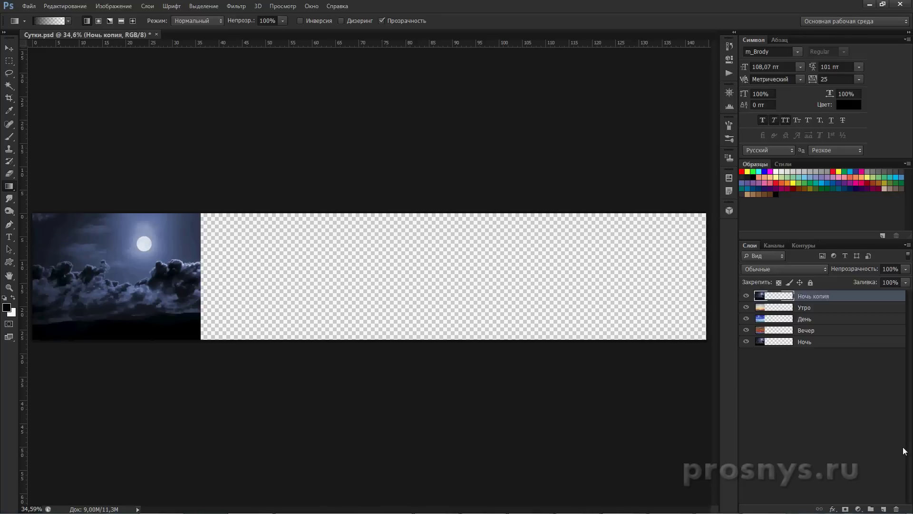
Select all five layers from Ночь копия to Ночь and lower their opacity to 72%
shift+click(830, 340)
click(906, 269)
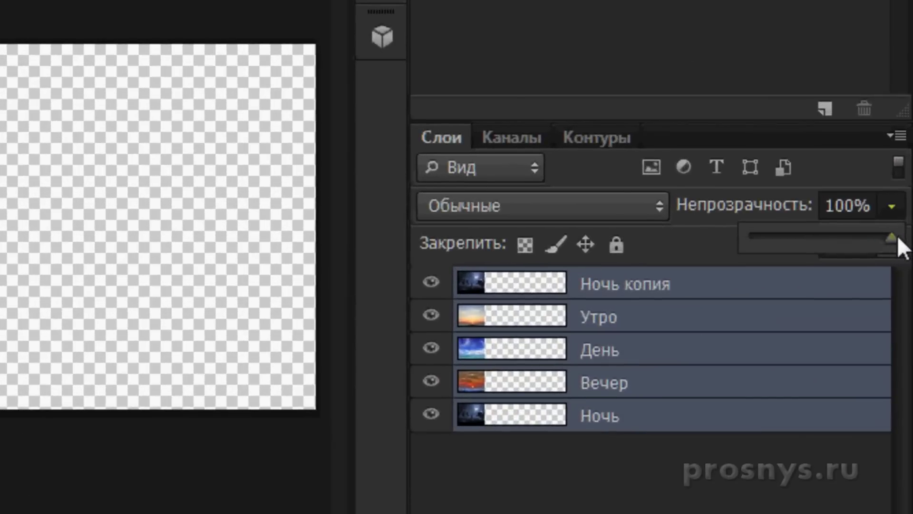
drag(898, 237, 852, 236)
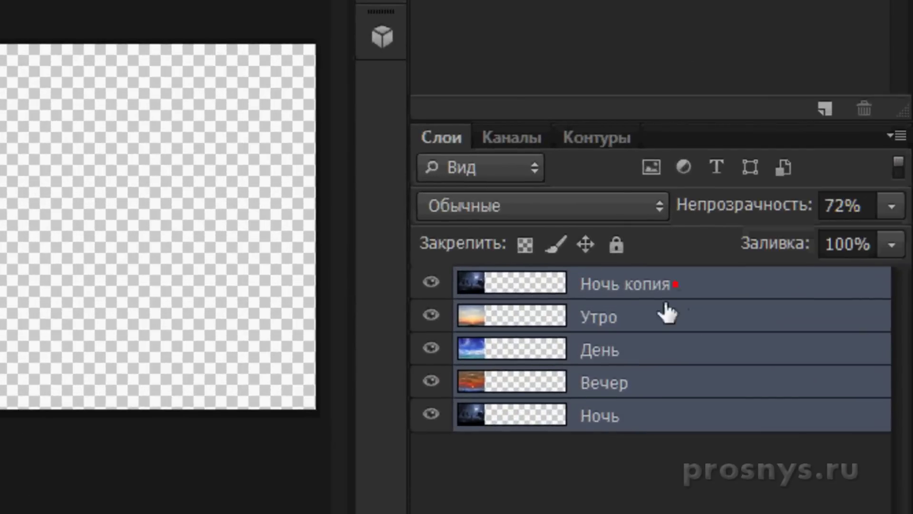
Move the Утро layer horizontally about 26 cm to the right, so its left part overlaps the right edge of the Ночь копия image
click(665, 285)
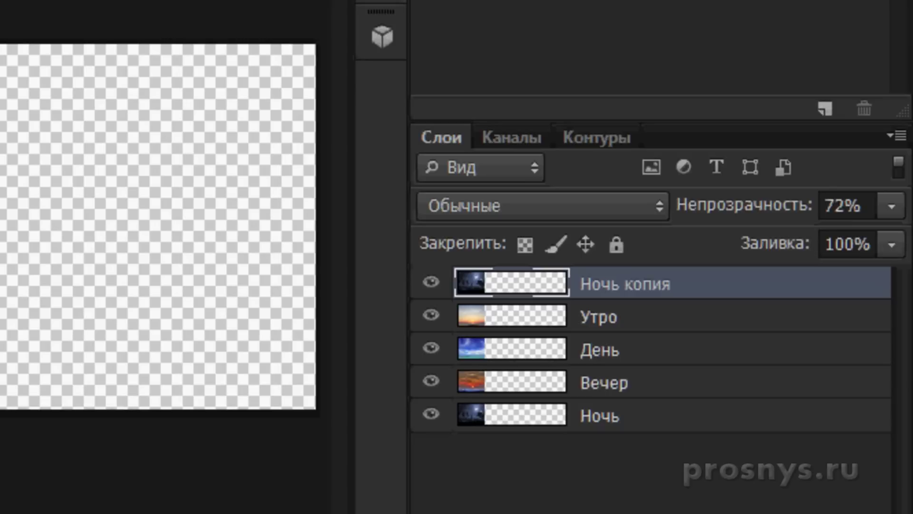
click(645, 319)
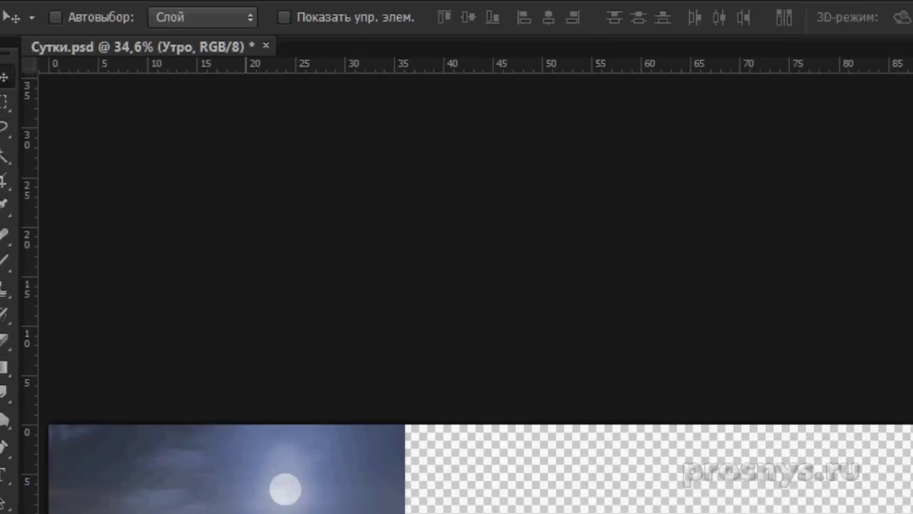
drag(93, 277, 226, 300)
key(shift)
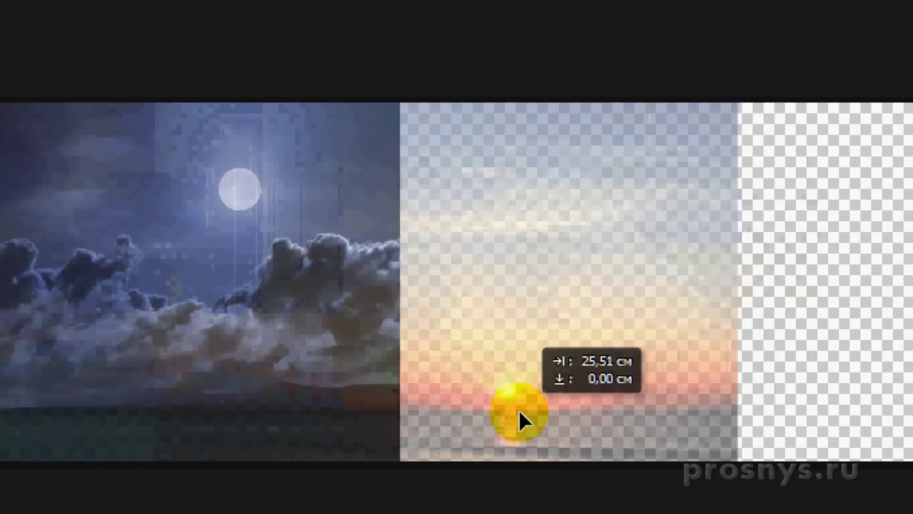
drag(518, 409, 526, 412)
Shift the День, Вечер and Ночь layers right by about 53, 80 and 108 cm, so neighbouring images overlap up to the canvas's right edge
click(618, 316)
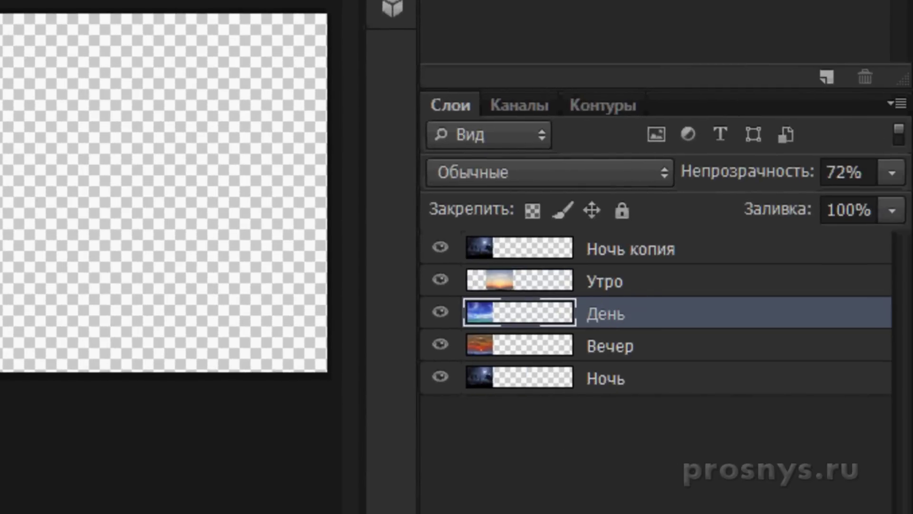
mouse_move(554, 336)
mouse_down()
mouse_move(577, 342)
mouse_move(553, 346)
mouse_move(559, 350)
mouse_up()
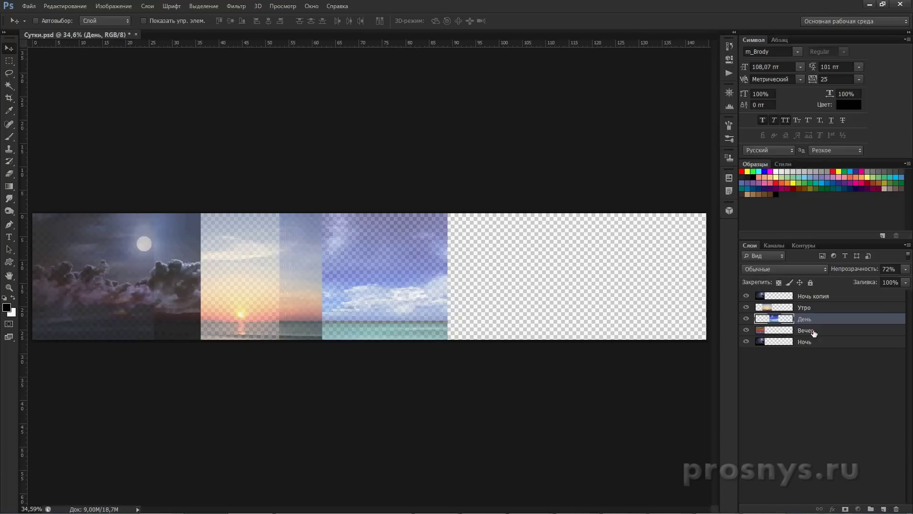
key(alt+bracketleft)
drag(176, 310, 503, 293)
key(alt+bracketleft)
drag(143, 309, 650, 309)
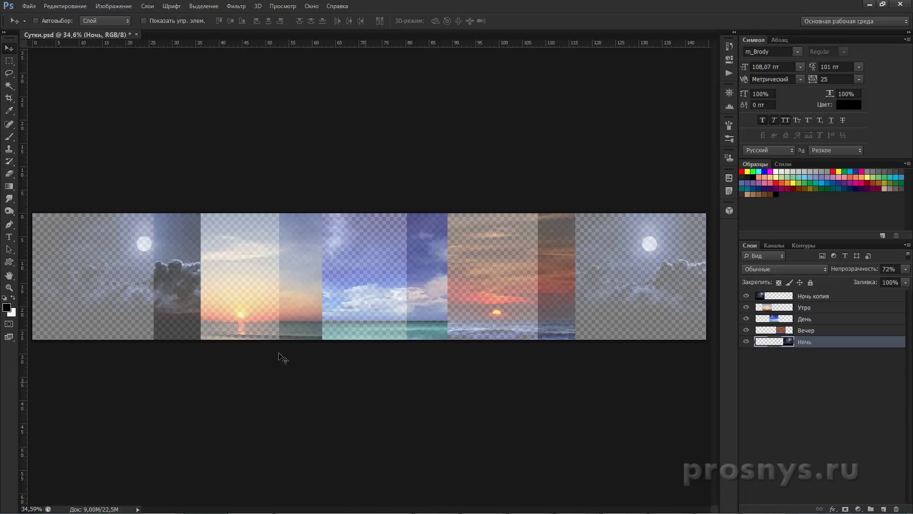
Add a layer mask to Ночь копия and draw a horizontal black-to-transparent linear gradient leftward across its overlap with Утро
click(843, 296)
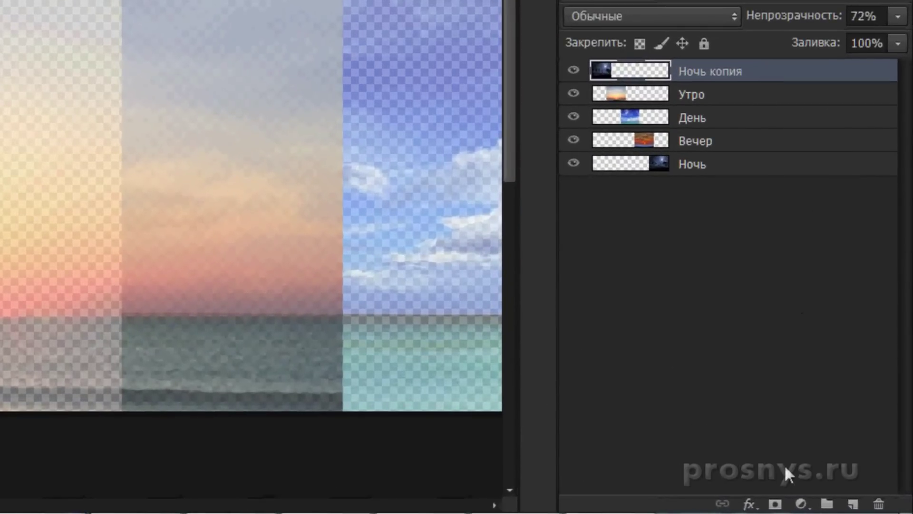
click(776, 504)
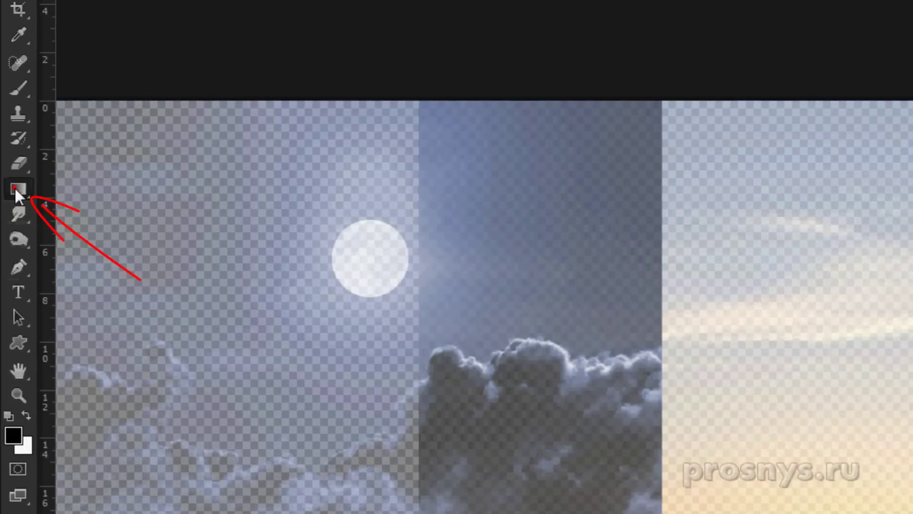
click(15, 188)
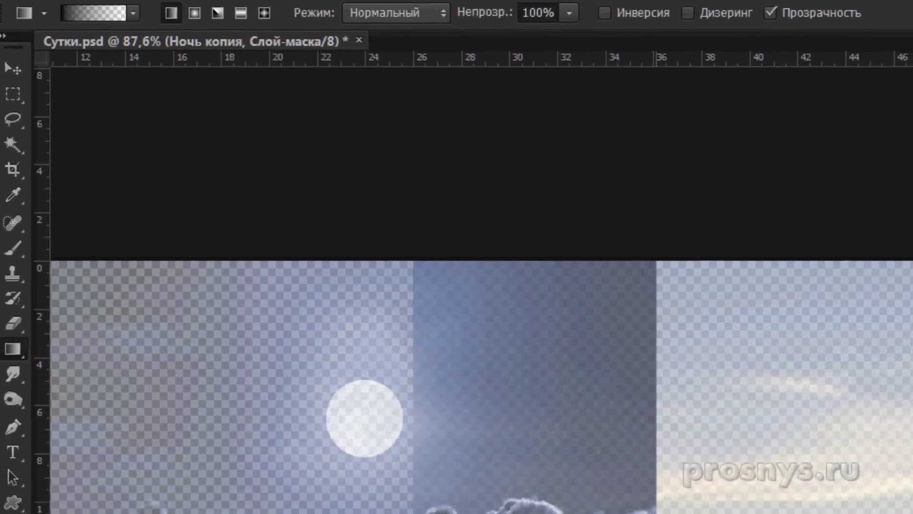
drag(445, 513, 649, 513)
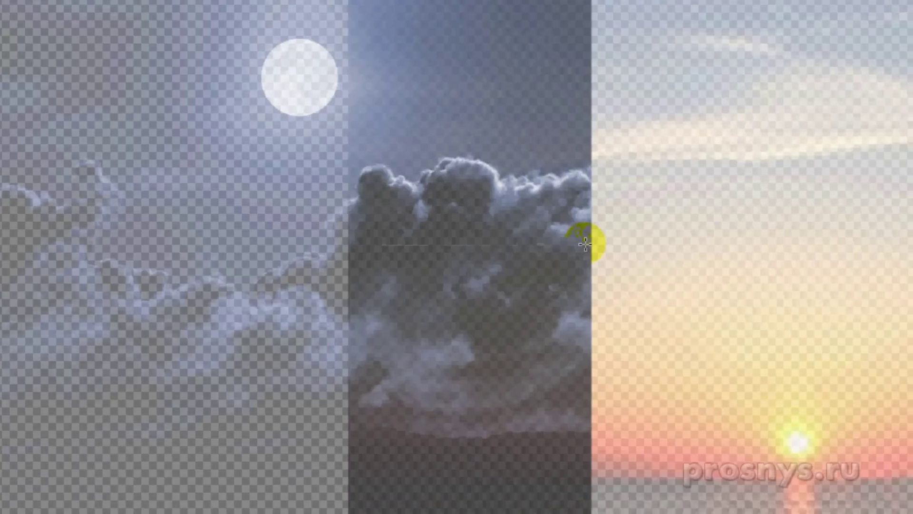
drag(588, 243, 353, 243)
key(shift)
drag(354, 241, 354, 242)
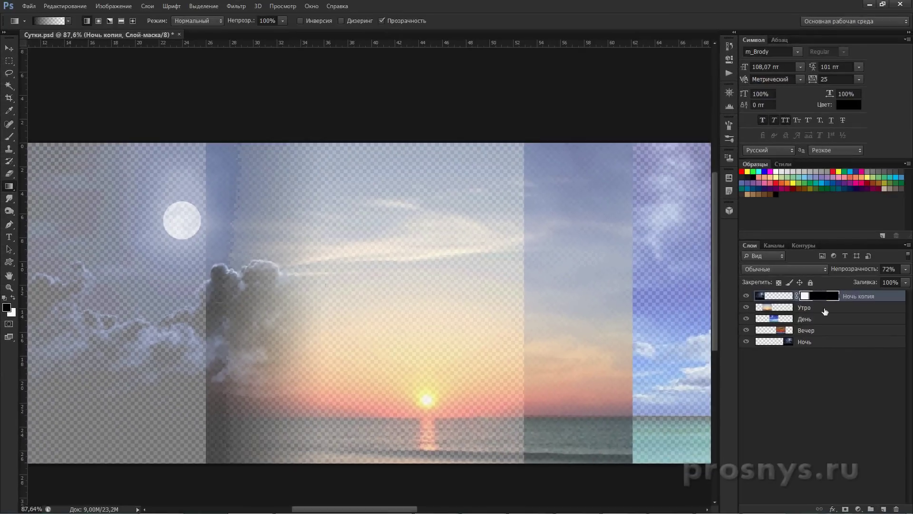
Add a layer mask to Утро and draw a horizontal gradient leftward across its overlap with День
click(825, 308)
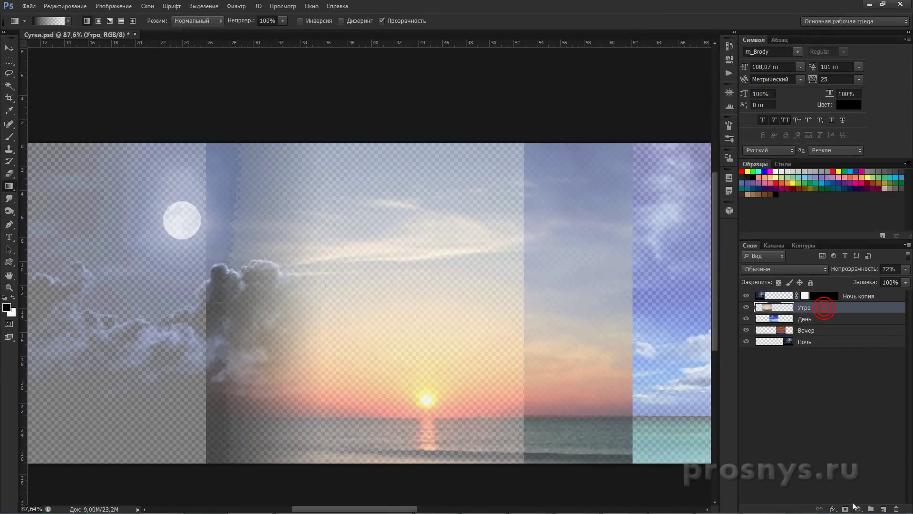
click(845, 509)
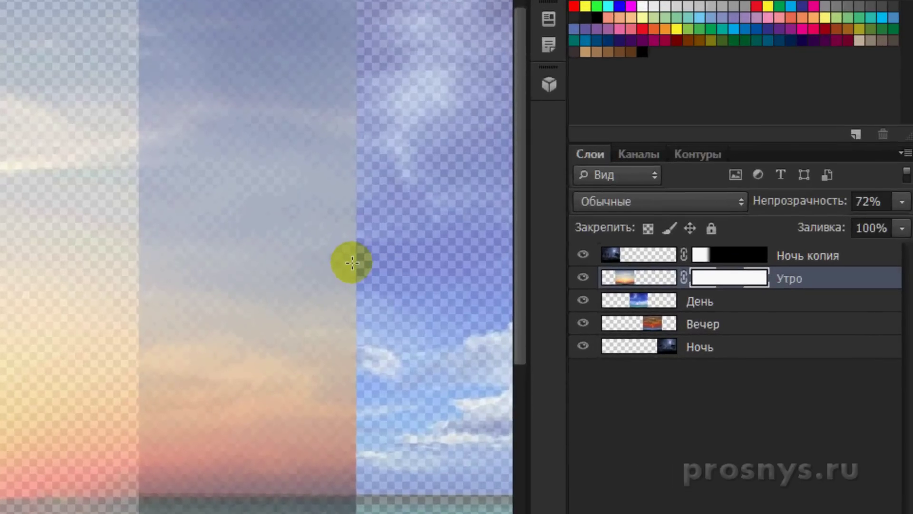
drag(352, 262, 138, 259)
drag(306, 204, 262, 265)
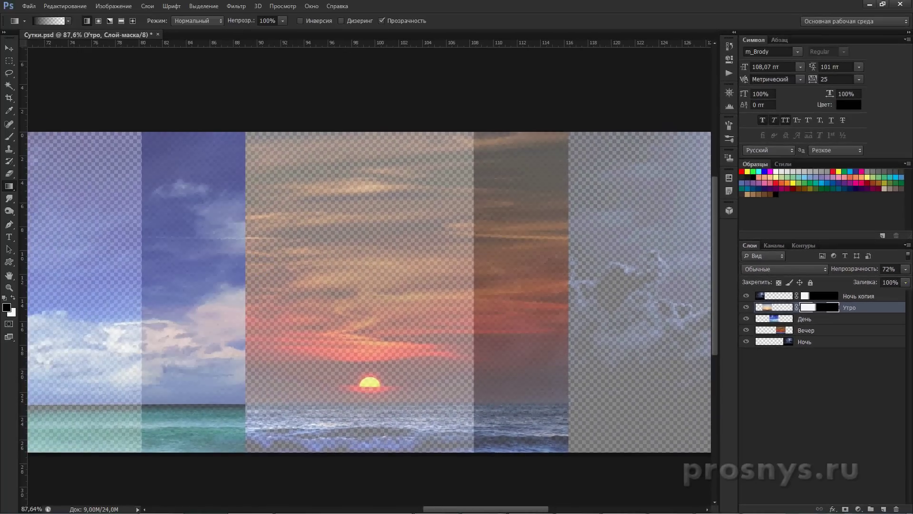
Mask the День and Вечер layers, fading each one's right edge with a leftward gradient across the overlap with the following image
click(869, 323)
click(846, 509)
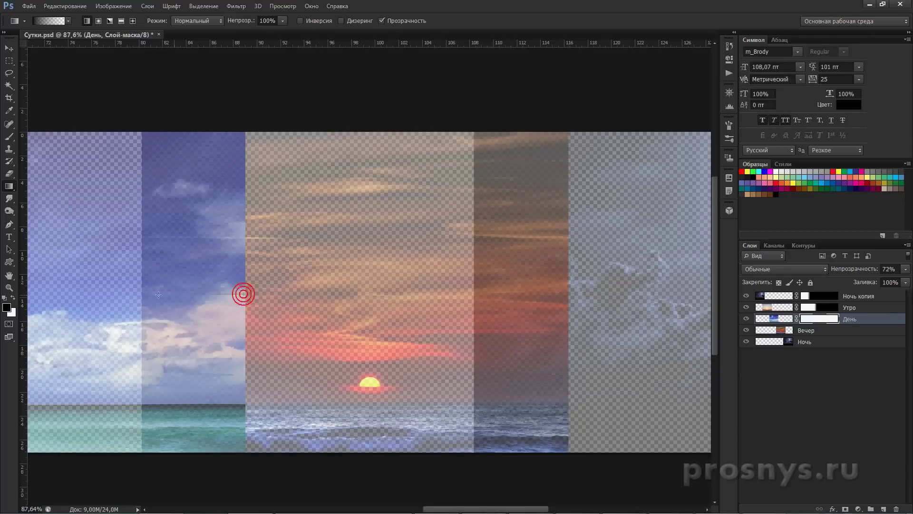
drag(160, 295, 160, 295)
click(809, 330)
click(846, 508)
drag(575, 295, 485, 299)
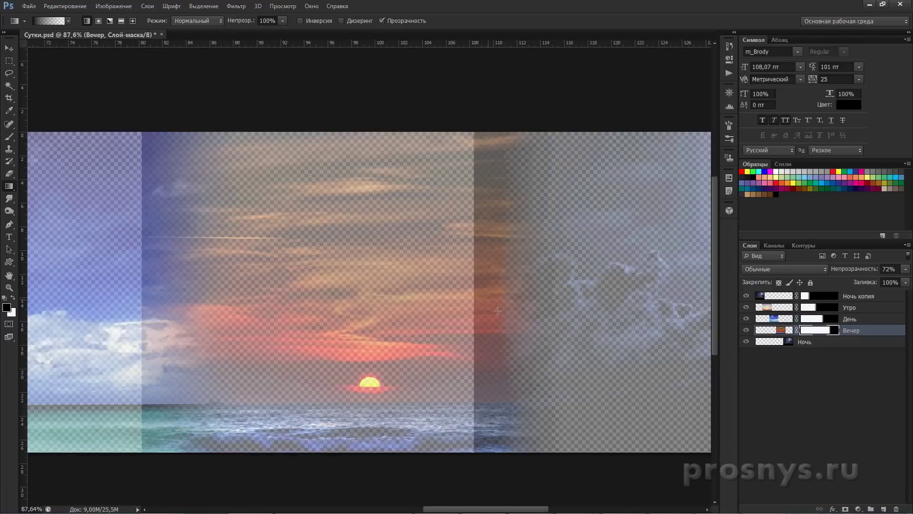
Select all five layers from Ночь to Ночь копия, restore their opacity to 100%, and deselect them
click(828, 343)
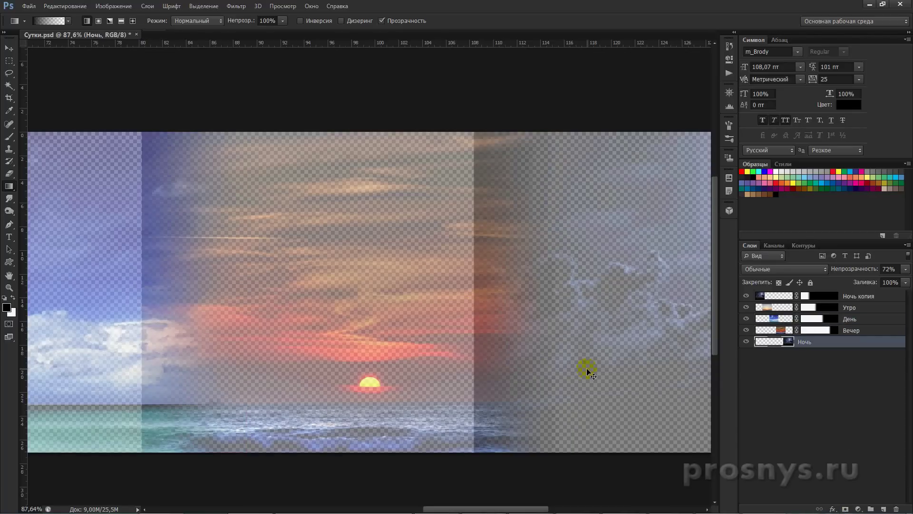
key(ctrl+0)
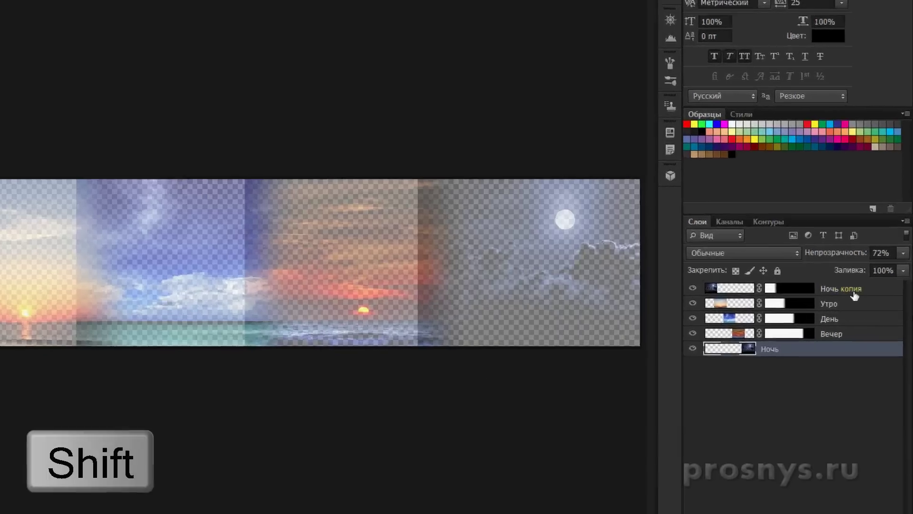
shift+click(855, 296)
click(903, 253)
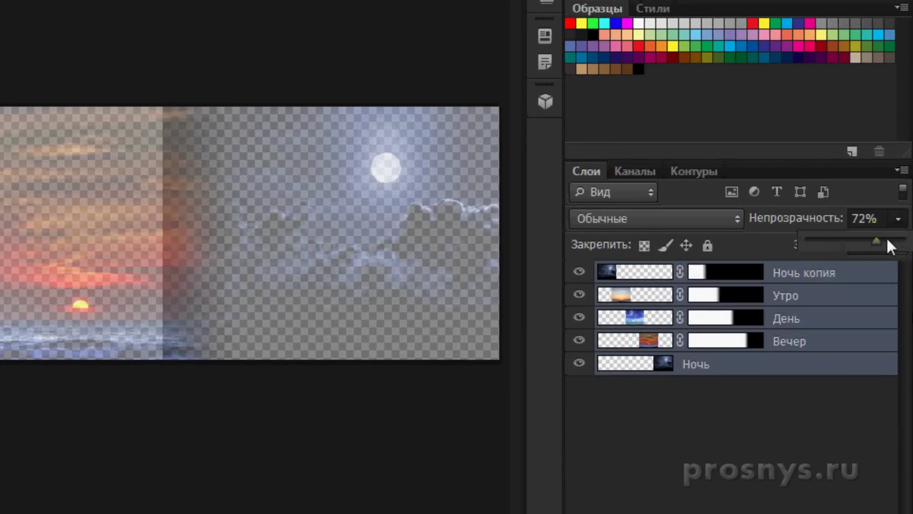
drag(881, 237, 905, 241)
click(800, 467)
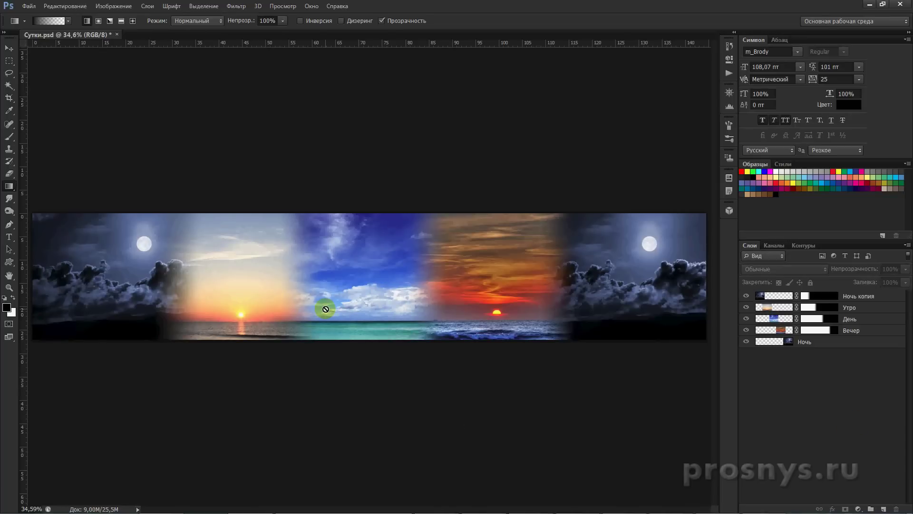
Inspect the blended transitions, and set the canvas width to 768 pixels with the anchor in the centre
scroll(326, 312, up, 2)
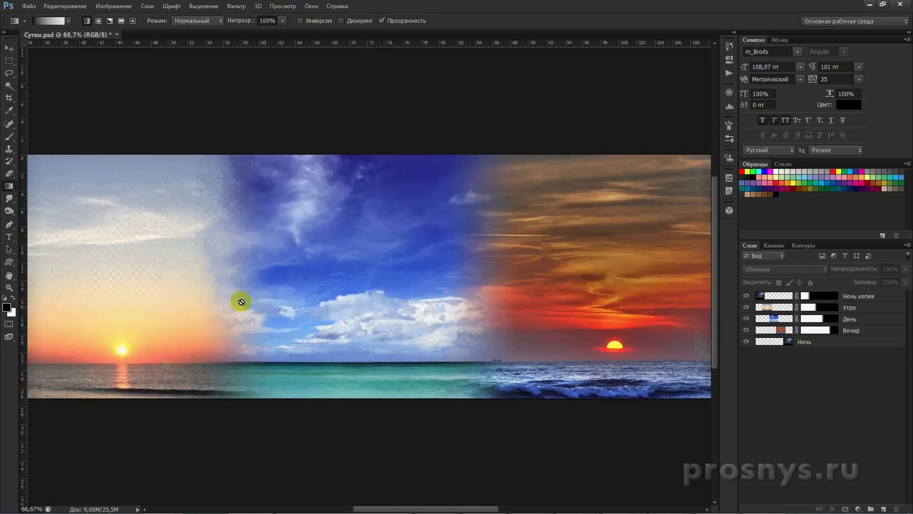
drag(177, 281, 55, 277)
drag(519, 282, 544, 286)
key(ctrl+0)
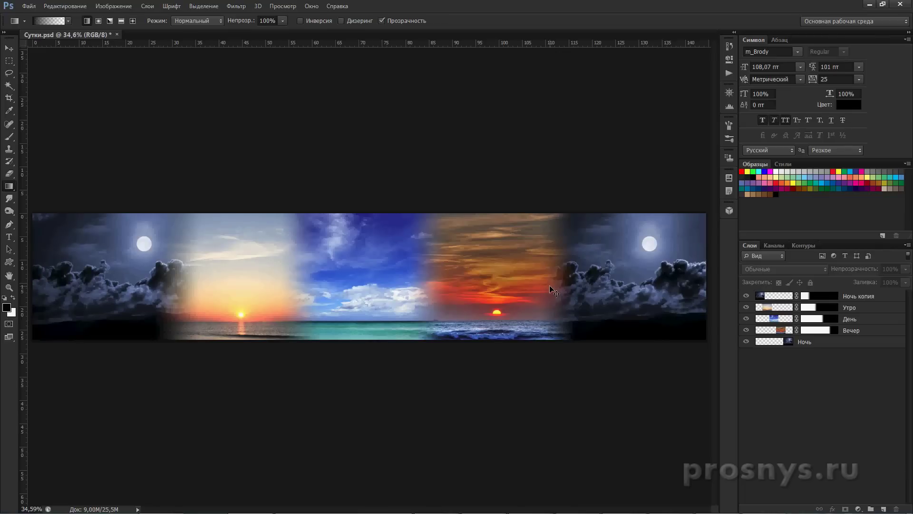
key(ctrl+alt+c)
click(425, 253)
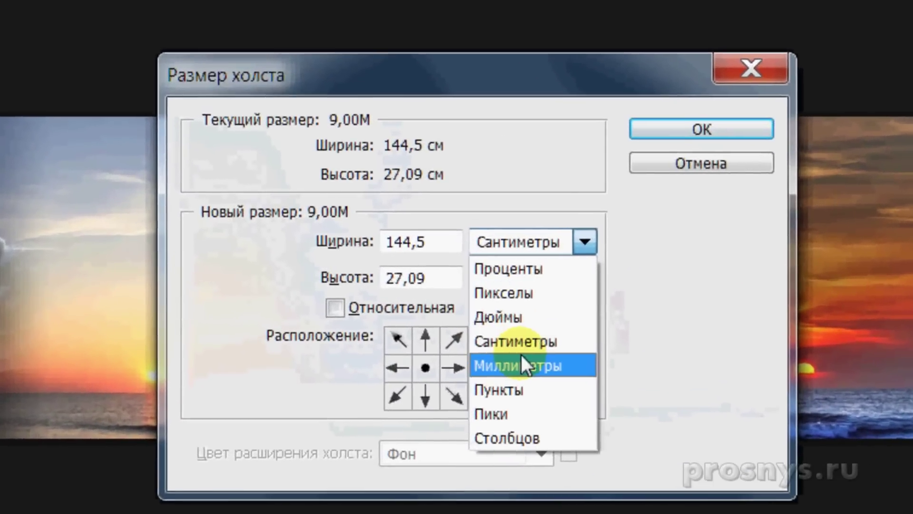
click(528, 297)
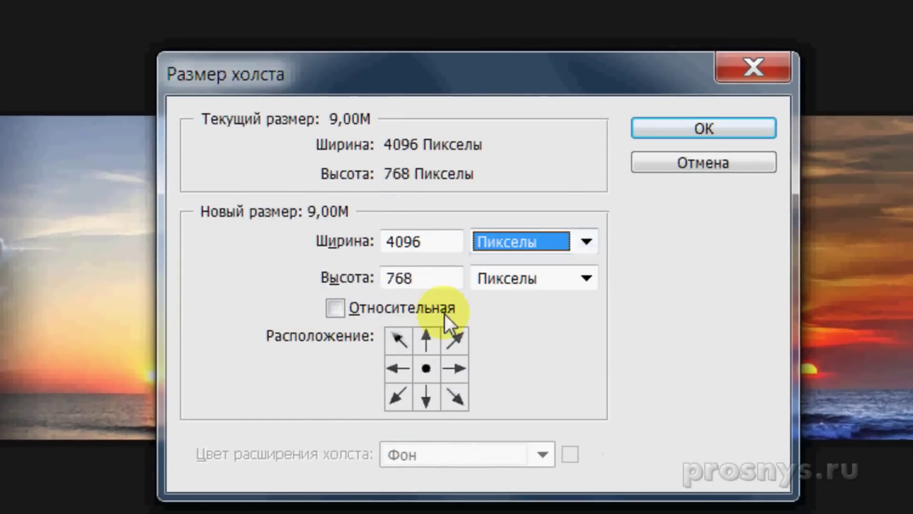
double_click(433, 241)
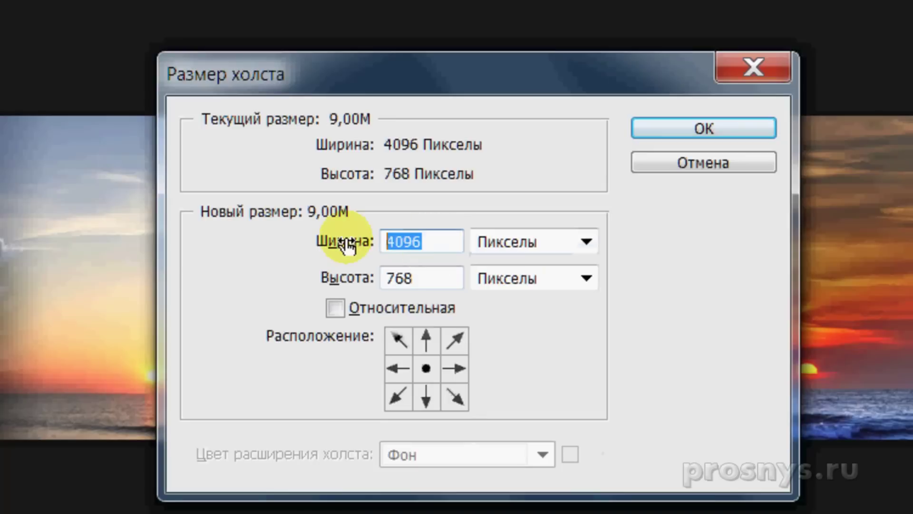
text(768)
key(Return)
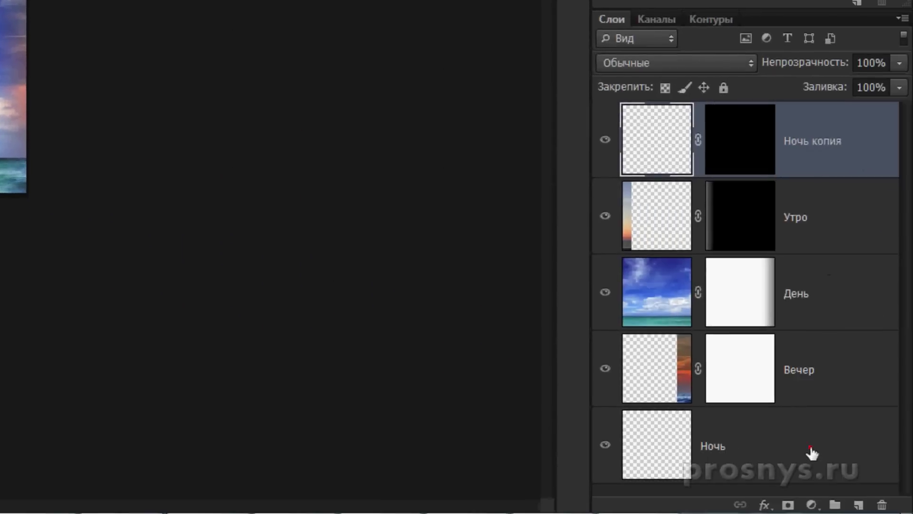
Group all five layers and move the group horizontally to the right until the Ночь копия image fills the square canvas
shift+click(811, 451)
key(ctrl+g)
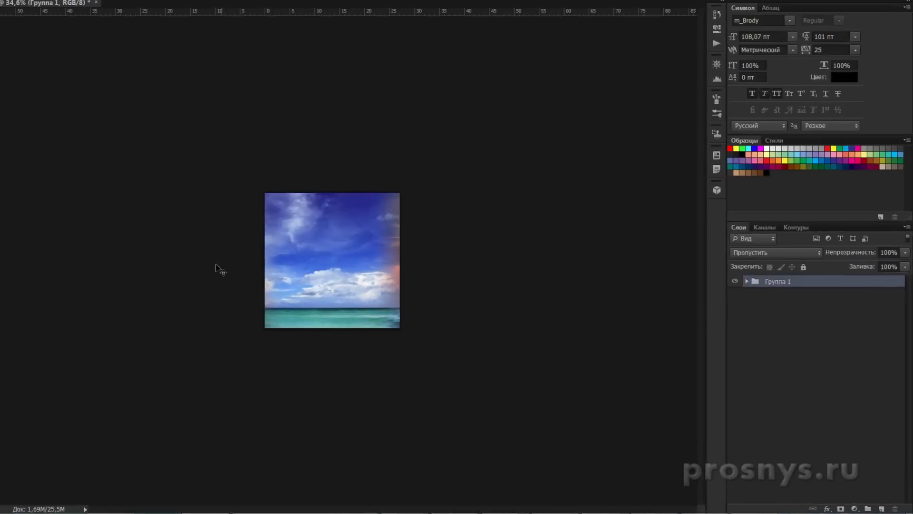
drag(194, 283, 417, 258)
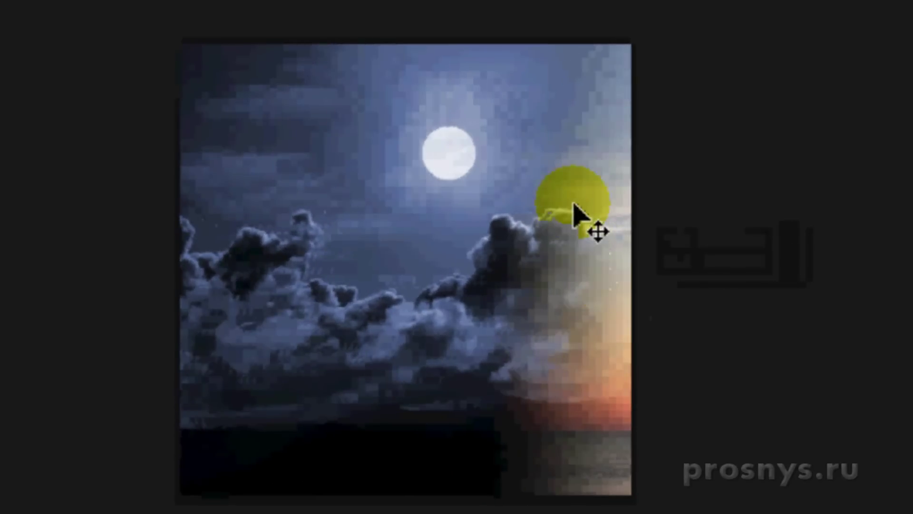
mouse_move(573, 205)
mouse_down()
mouse_move(591, 212)
mouse_move(566, 276)
mouse_up()
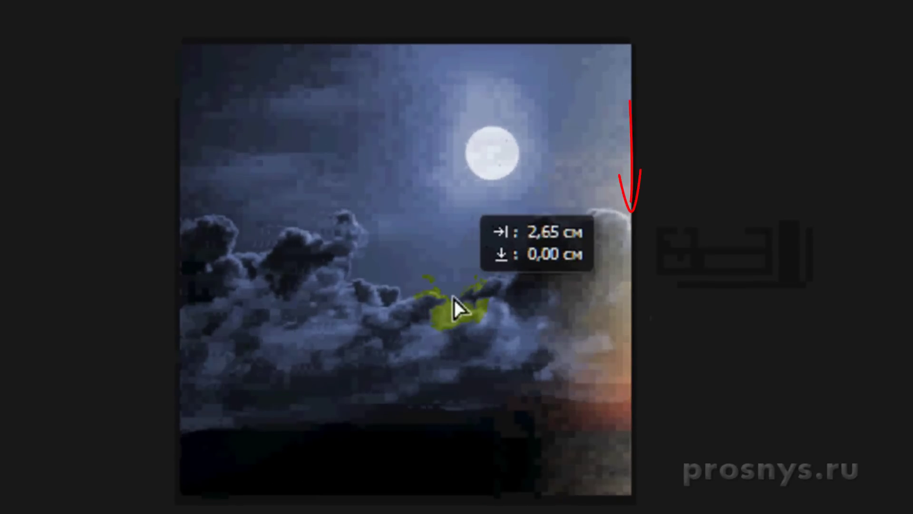